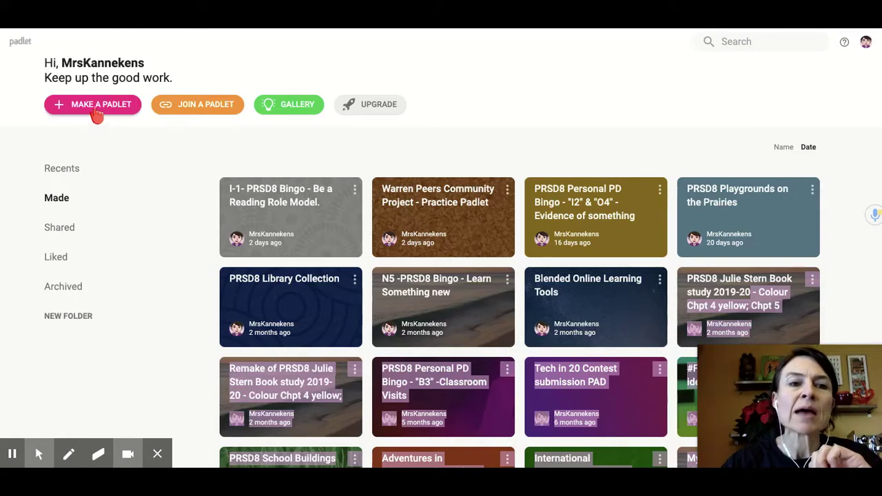
Create a new blank Wall padlet, which opens as 'My stunning padlet' with a forest background.
{"action": "left_click", "coordinate": [96, 110]}
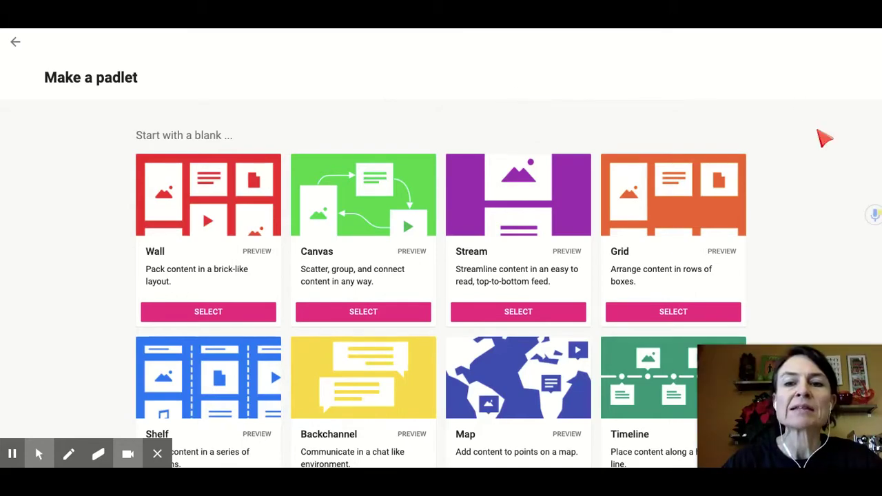
{"action": "scroll", "coordinate": [825, 138], "scroll_direction": "down", "scroll_amount": 3}
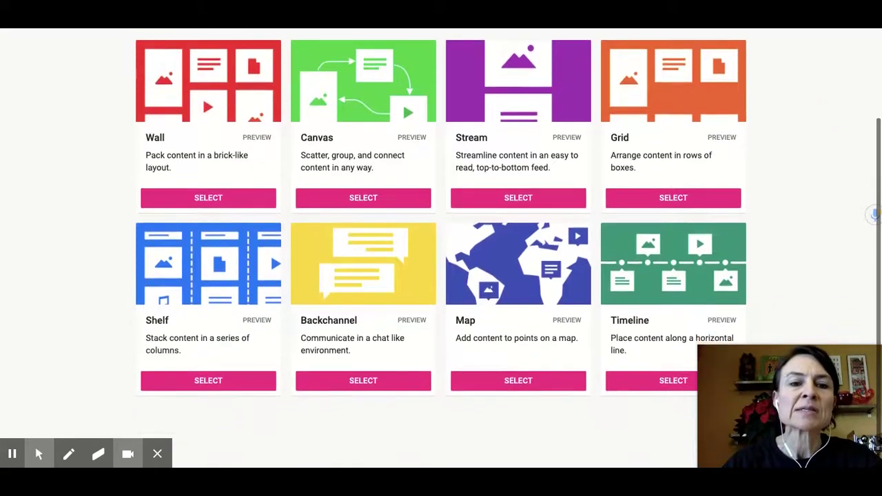
{"action": "scroll", "coordinate": [825, 138], "scroll_direction": "up", "scroll_amount": 1}
{"action": "scroll", "coordinate": [441, 244], "scroll_direction": "up", "scroll_amount": 1}
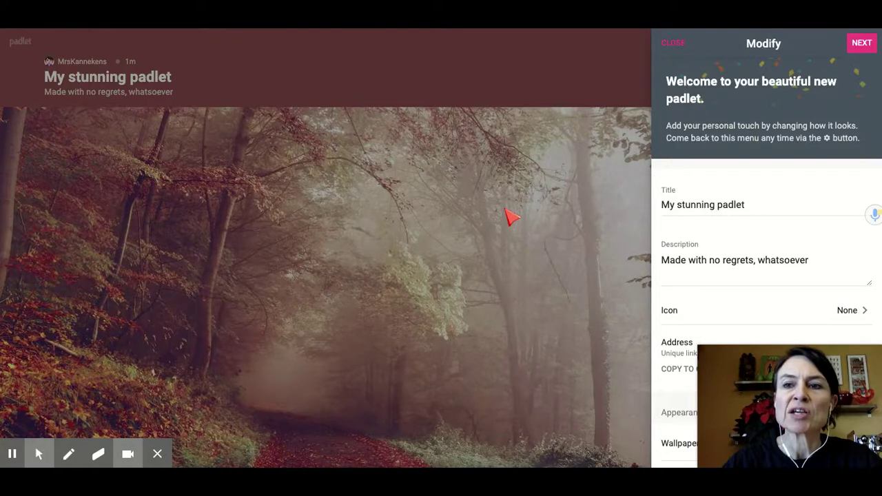
Replace the default title with 'Warren Peers School & Community'.
{"action": "left_click", "coordinate": [747, 204]}
{"action": "key", "text": "ctrl+a"}
{"action": "type", "text": "Warren"}
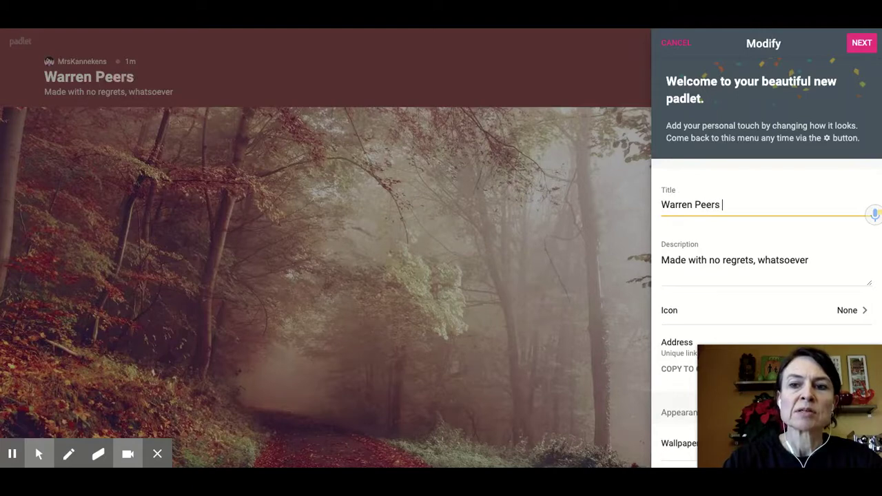
{"action": "type", "text": " Peers School & Community"}
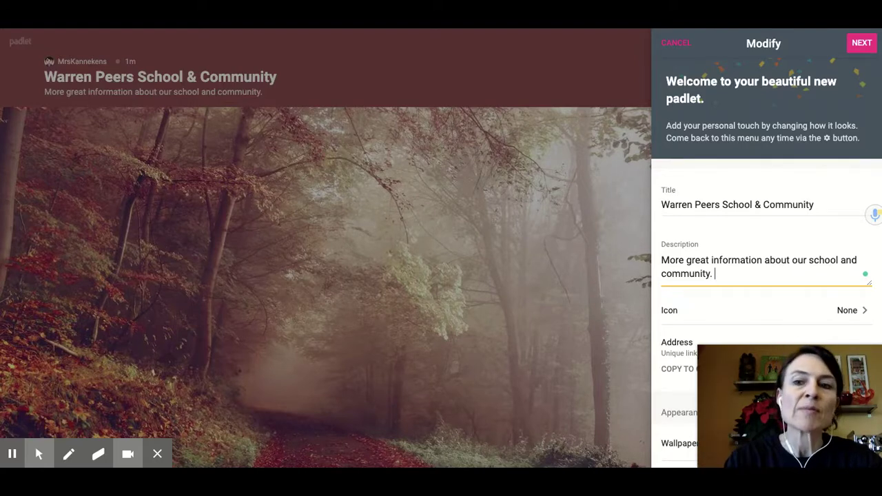
Finish the description, then choose the black-and-gold Kaaba emoji as the padlet's icon.
{"action": "left_click", "coordinate": [859, 319]}
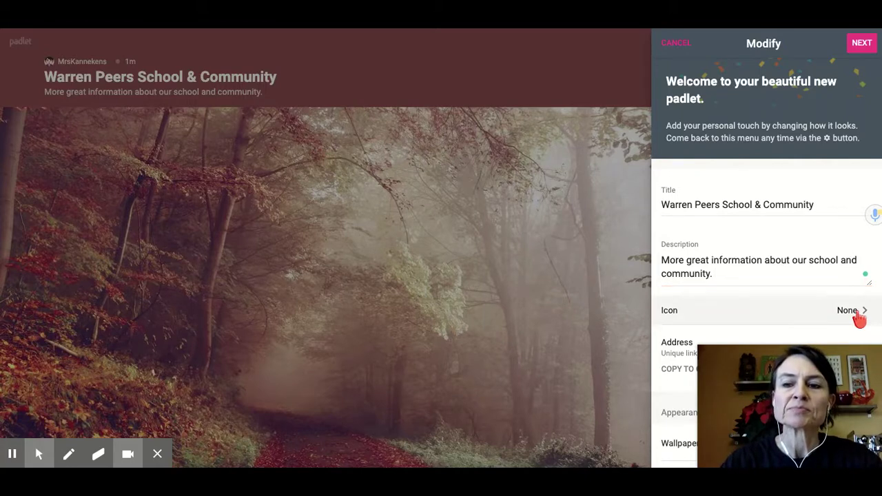
{"action": "left_click", "coordinate": [670, 295]}
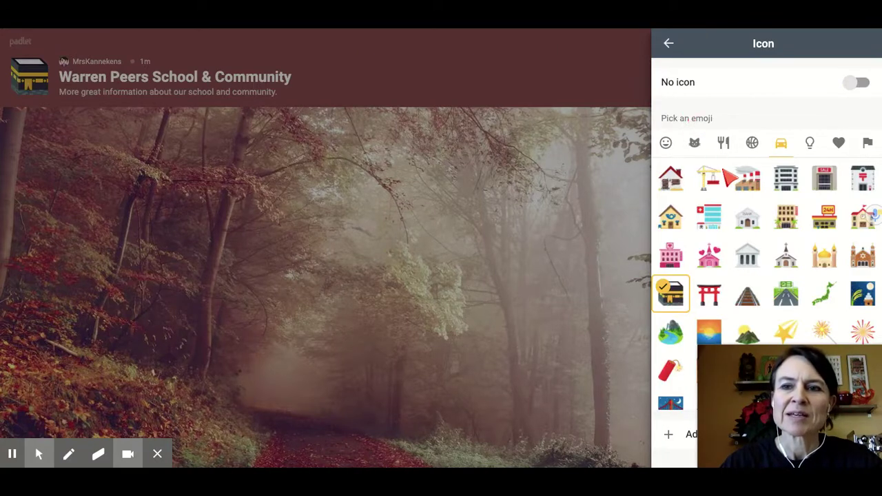
{"action": "left_click", "coordinate": [668, 44]}
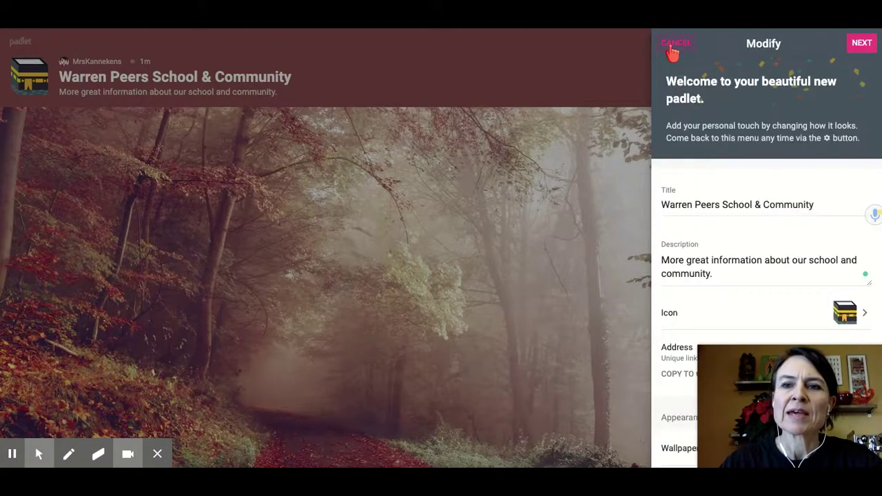
{"action": "scroll", "coordinate": [695, 200], "scroll_direction": "down", "scroll_amount": 2}
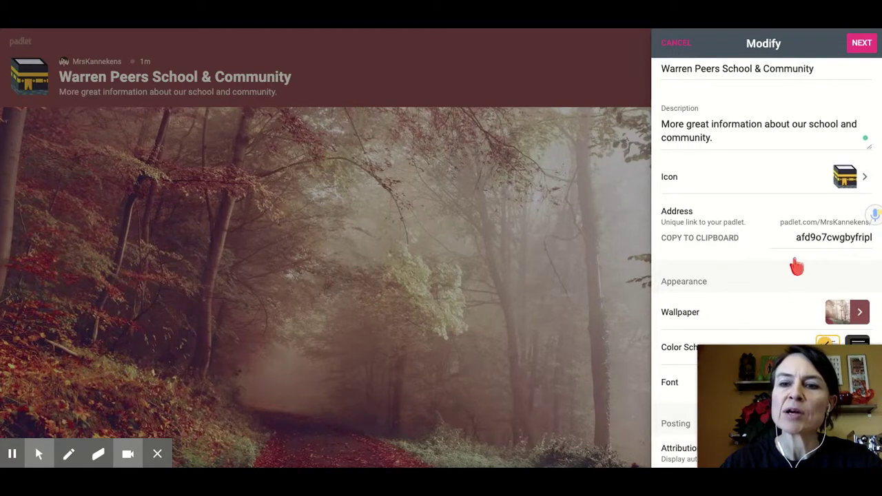
{"action": "scroll", "coordinate": [786, 285], "scroll_direction": "down", "scroll_amount": 1}
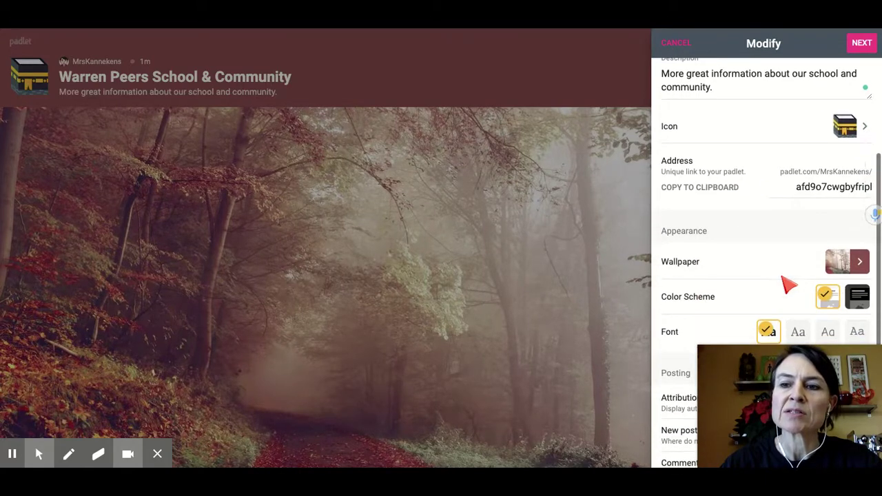
{"action": "scroll", "coordinate": [806, 226], "scroll_direction": "up", "scroll_amount": 1}
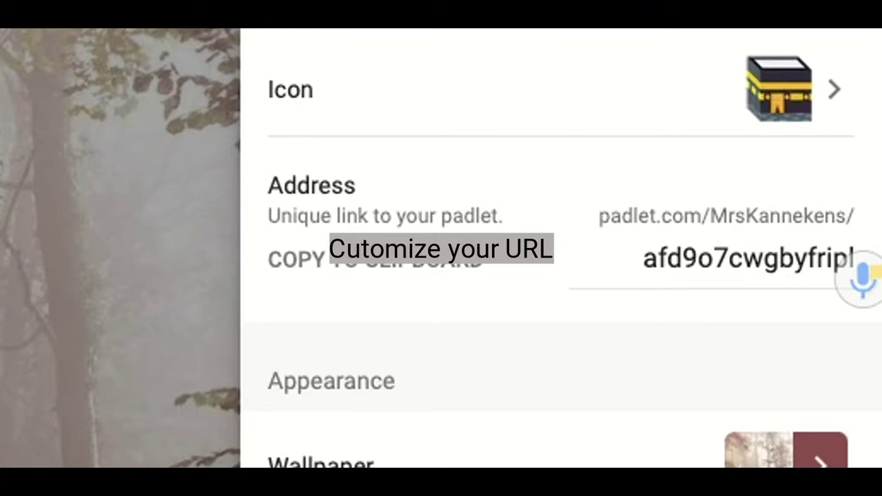
Replace the random code at the end of the padlet's address with 'wps'.
{"action": "left_click", "coordinate": [636, 270]}
{"action": "key", "text": "shift+Right"}
{"action": "key", "text": "shift+Right"}
{"action": "key", "text": "shift+Right"}
{"action": "key", "text": "shift+Right"}
{"action": "key", "text": "shift+Right"}
{"action": "key", "text": "shift+Right"}
{"action": "key", "text": "shift+Right"}
{"action": "key", "text": "shift+Right"}
{"action": "key", "text": "shift+Right"}
{"action": "key", "text": "shift+Right"}
{"action": "key", "text": "shift+Right"}
{"action": "key", "text": "shift+End"}
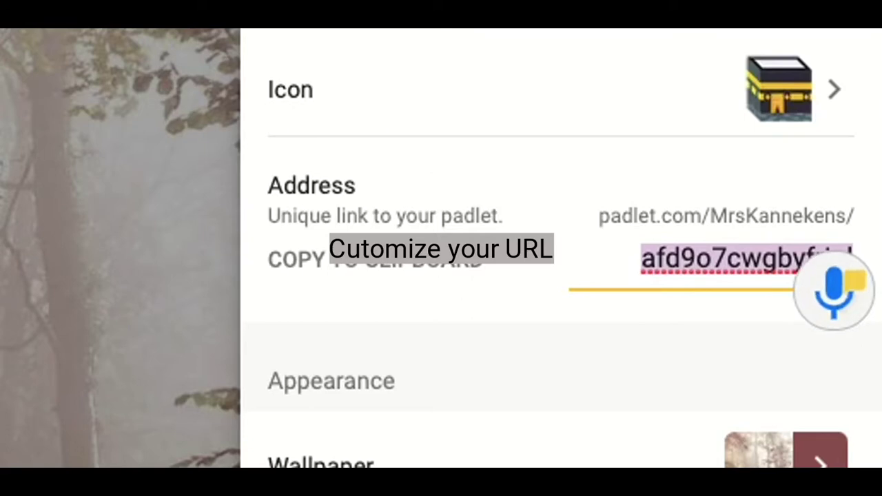
{"action": "key", "text": "BackSpace"}
{"action": "type", "text": "wps"}
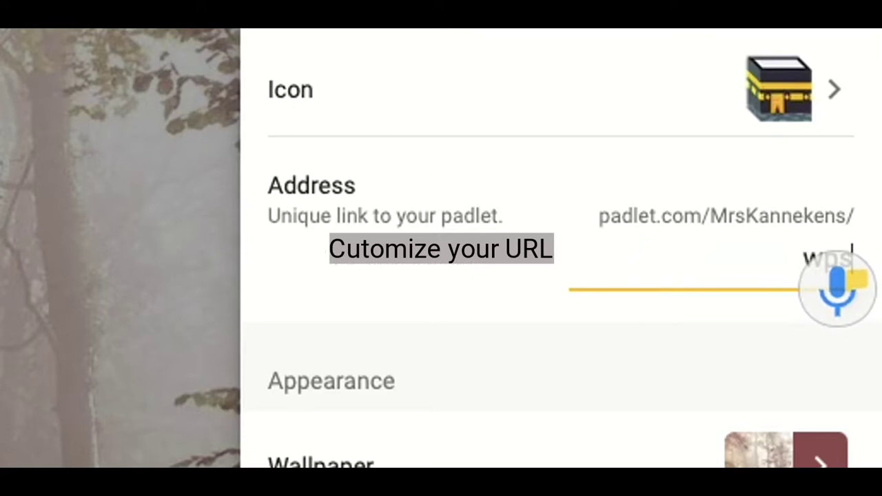
{"action": "scroll", "coordinate": [748, 345], "scroll_direction": "down", "scroll_amount": 1}
{"action": "scroll", "coordinate": [748, 345], "scroll_direction": "down", "scroll_amount": 1}
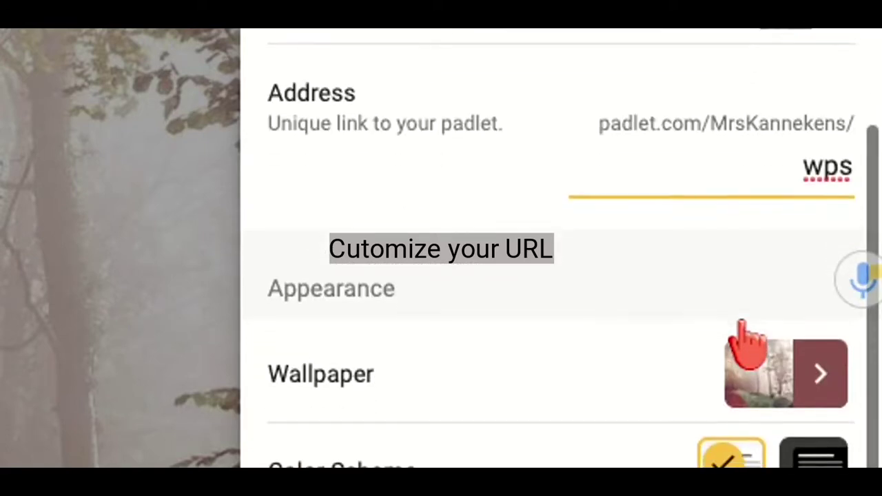
{"action": "scroll", "coordinate": [551, 276], "scroll_direction": "up", "scroll_amount": 1}
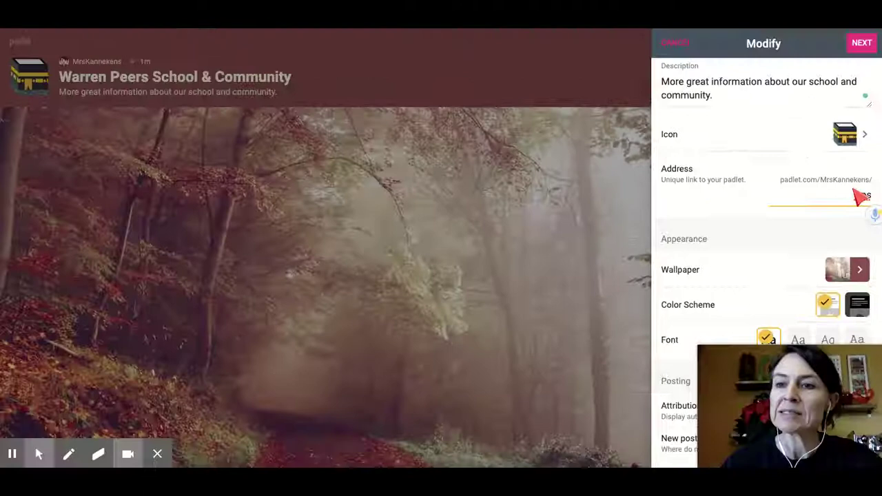
{"action": "scroll", "coordinate": [839, 228], "scroll_direction": "down", "scroll_amount": 1}
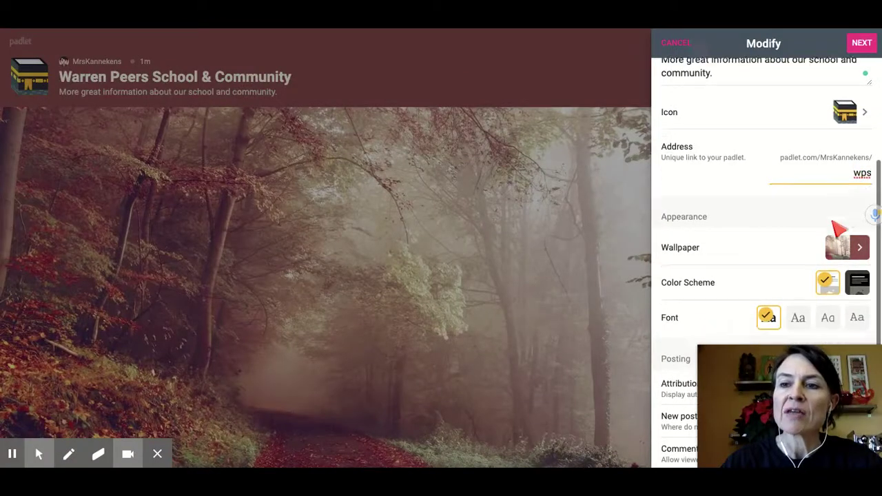
{"action": "scroll", "coordinate": [836, 231], "scroll_direction": "down", "scroll_amount": 1}
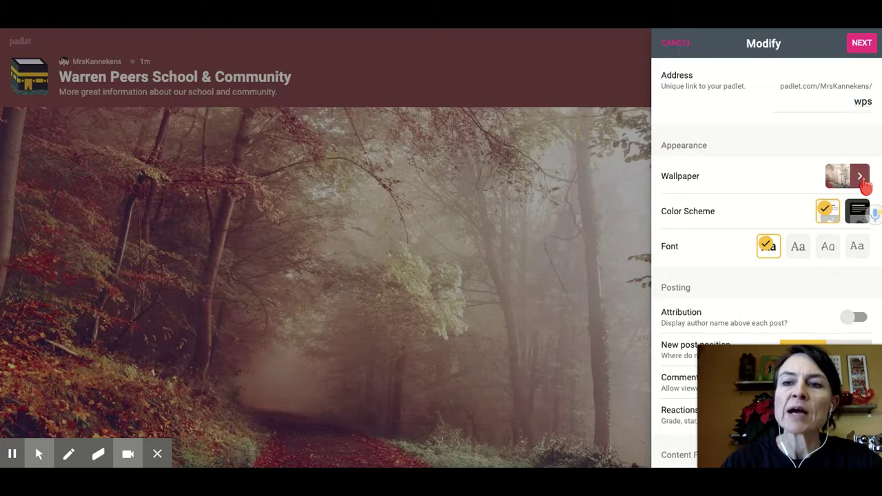
Set the wallpaper to the dark blue gradient and return to the main settings.
{"action": "left_click", "coordinate": [860, 177]}
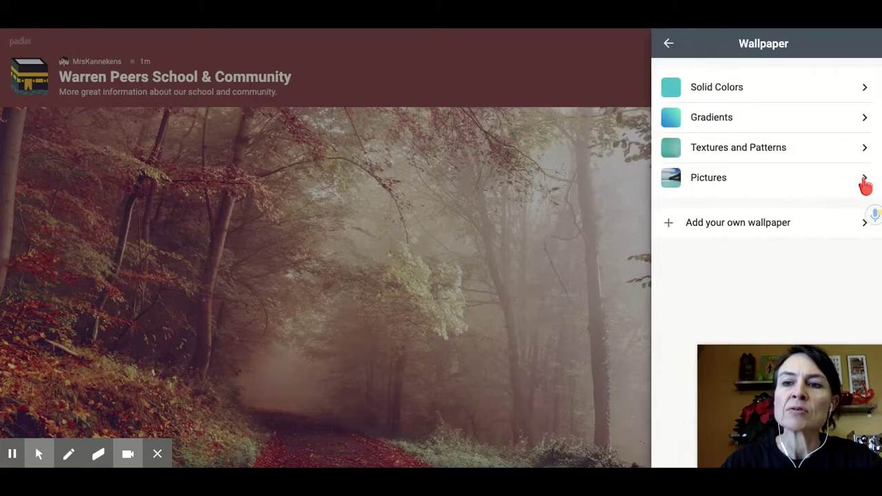
{"action": "left_click", "coordinate": [789, 129]}
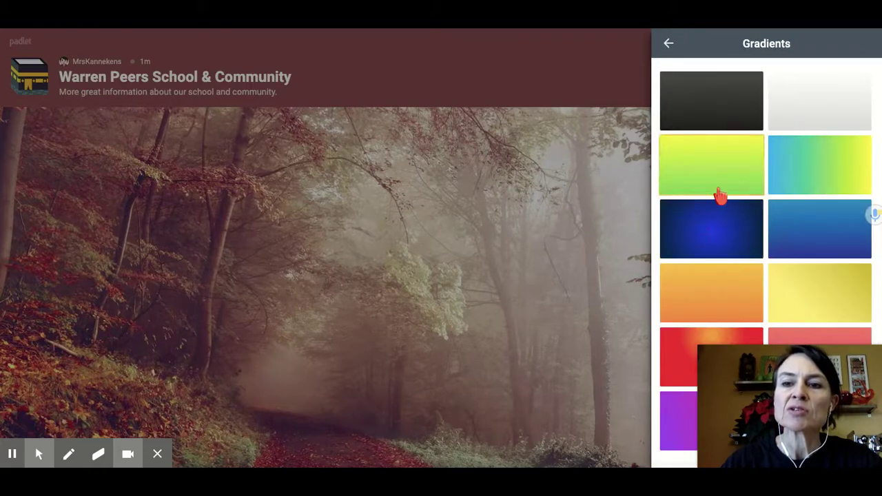
{"action": "left_click", "coordinate": [717, 228]}
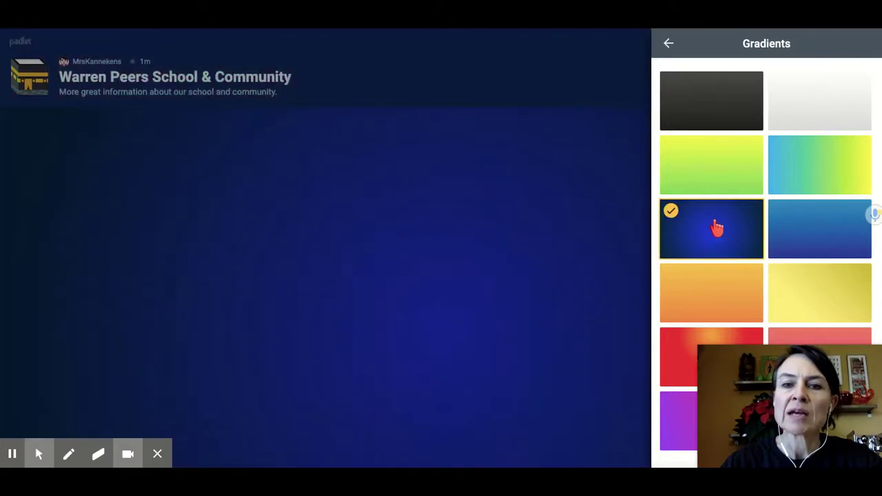
{"action": "left_click", "coordinate": [668, 45]}
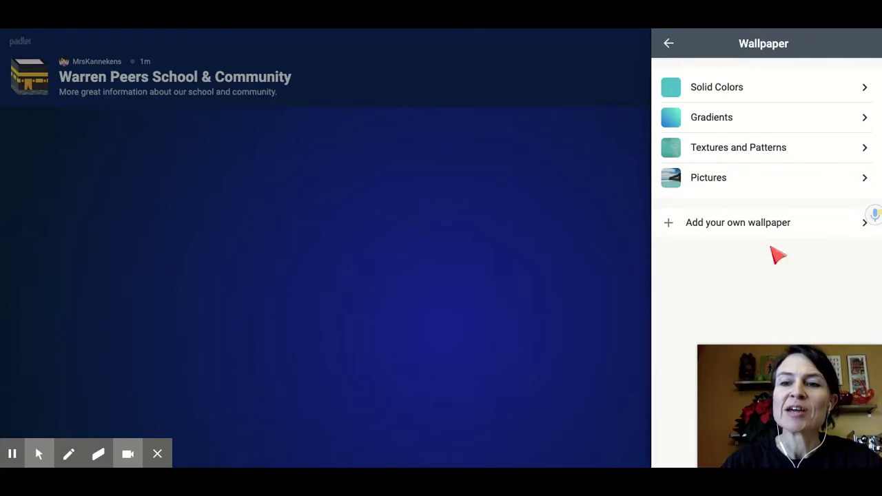
{"action": "left_click", "coordinate": [668, 44]}
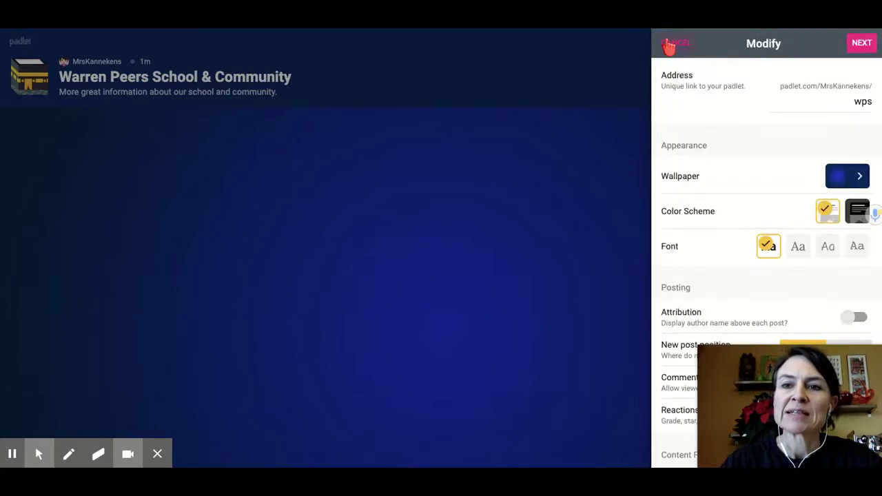
{"action": "scroll", "coordinate": [737, 324], "scroll_direction": "down", "scroll_amount": 2}
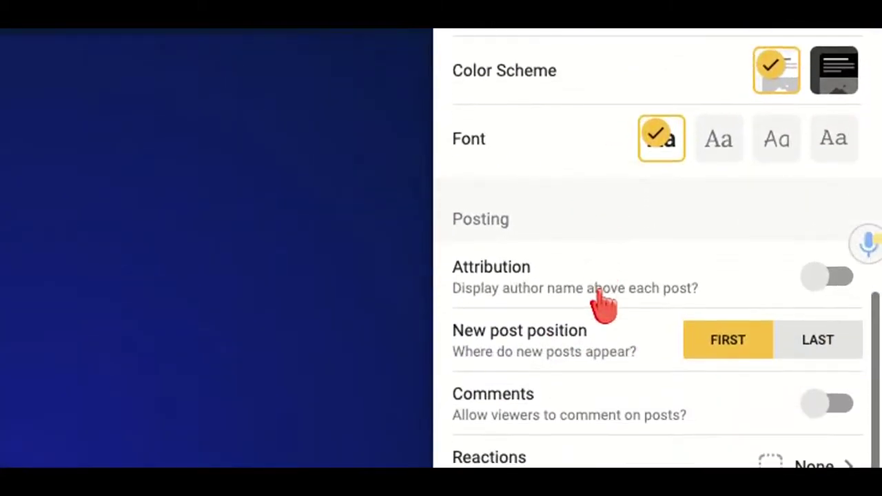
{"action": "scroll", "coordinate": [604, 305], "scroll_direction": "down", "scroll_amount": 1}
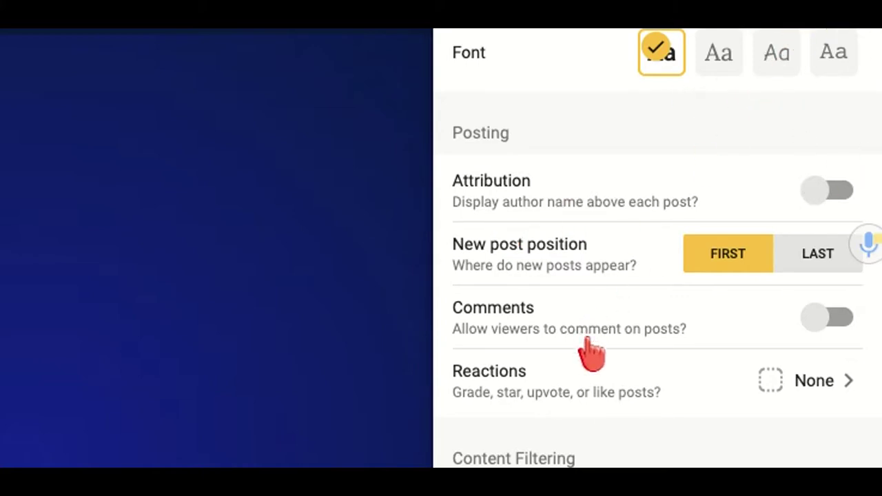
{"action": "key", "text": "ctrl+a"}
{"action": "scroll", "coordinate": [788, 345], "scroll_direction": "down", "scroll_amount": 4}
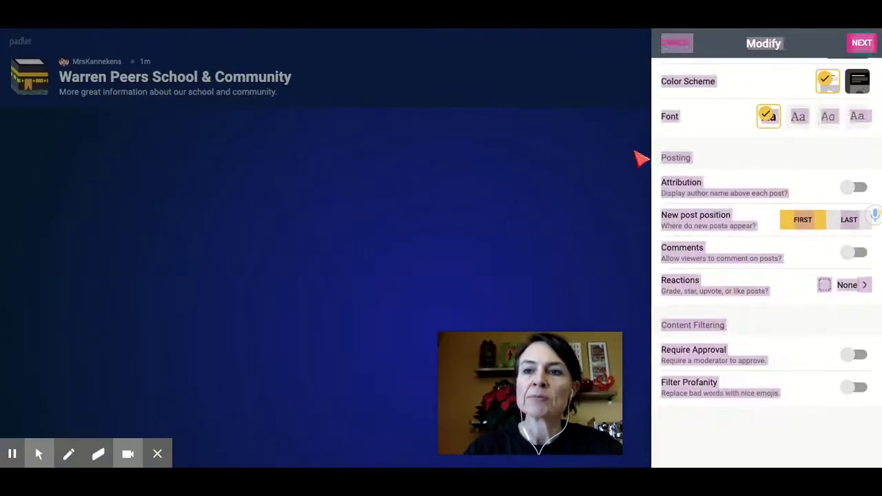
Confirm the wall settings and close the Modify panel to show the empty blue wall.
{"action": "left_click", "coordinate": [869, 54]}
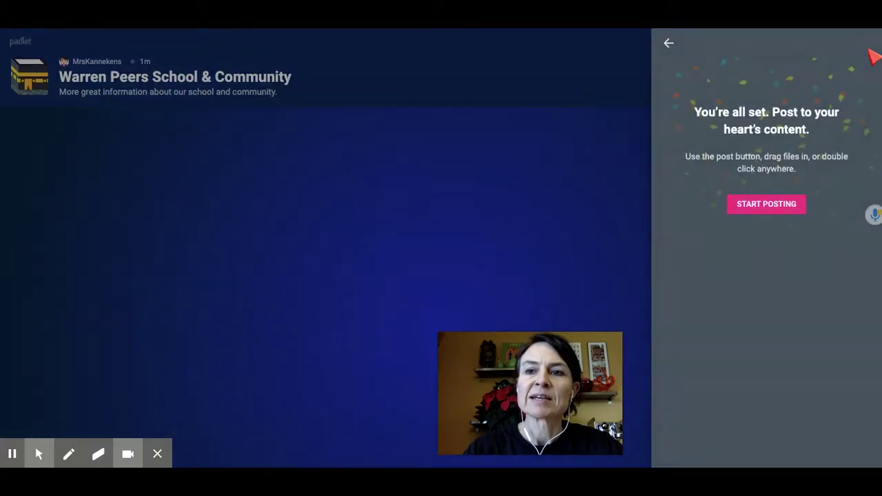
{"action": "left_click", "coordinate": [668, 44]}
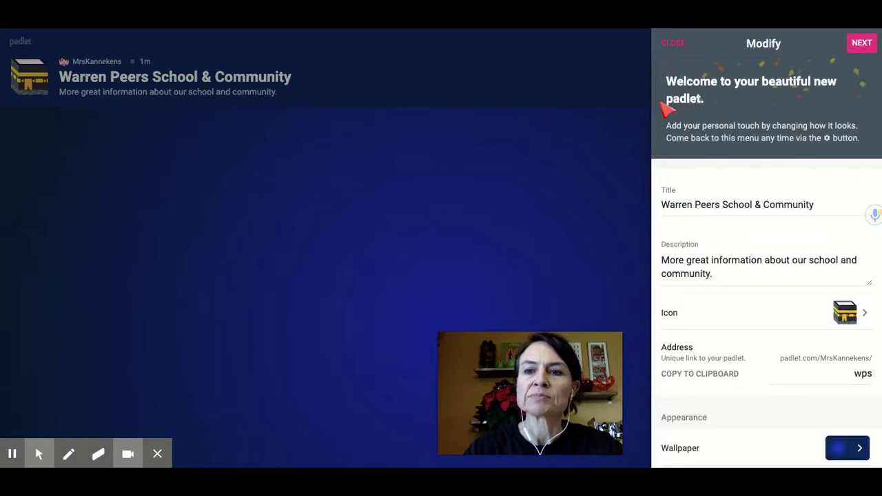
{"action": "left_click", "coordinate": [672, 44]}
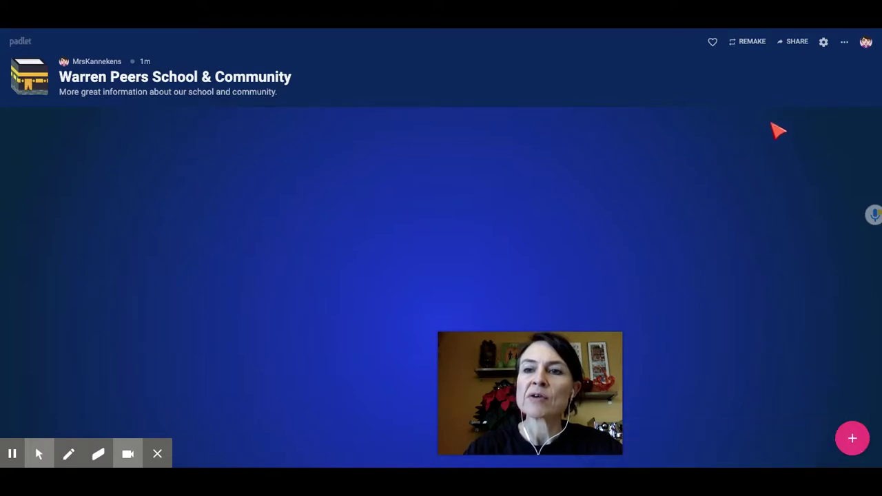
Open the Share panel and browse down to the PDF, CSV and Excel export options.
{"action": "left_click", "coordinate": [800, 48]}
{"action": "scroll", "coordinate": [768, 153], "scroll_direction": "down", "scroll_amount": 2}
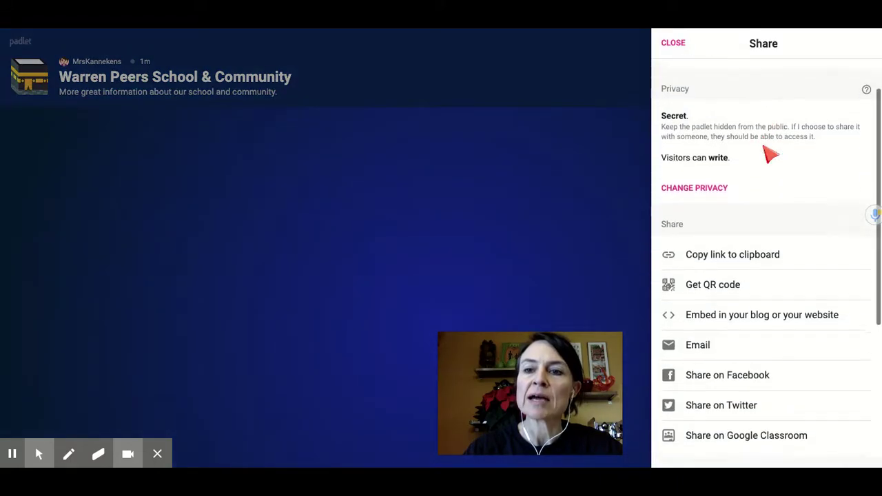
{"action": "scroll", "coordinate": [769, 154], "scroll_direction": "down", "scroll_amount": 4}
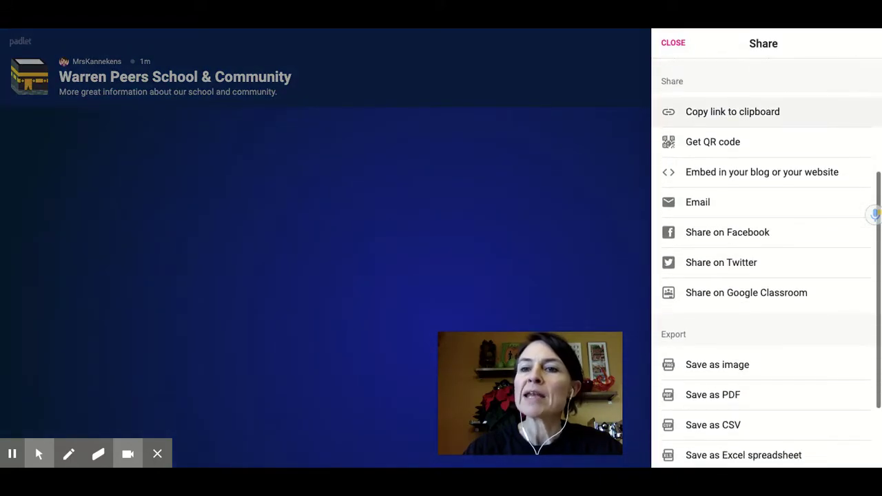
{"action": "scroll", "coordinate": [796, 171], "scroll_direction": "up", "scroll_amount": 1}
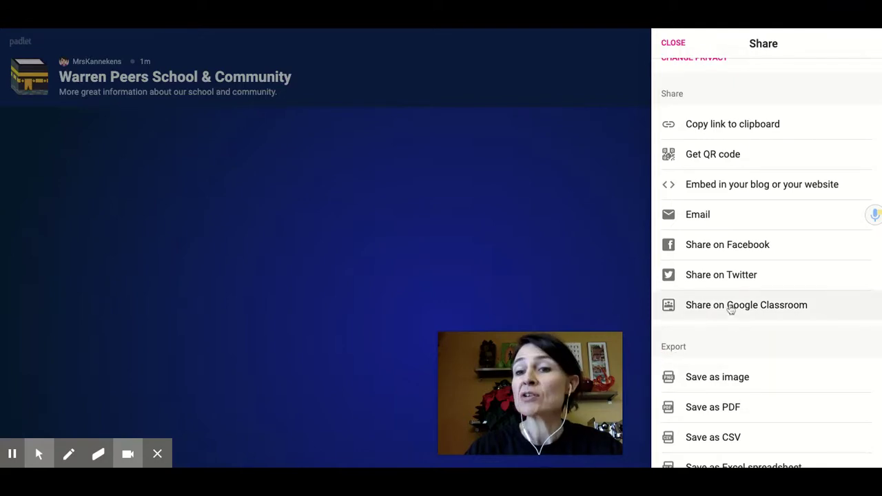
{"action": "scroll", "coordinate": [731, 309], "scroll_direction": "down", "scroll_amount": 3}
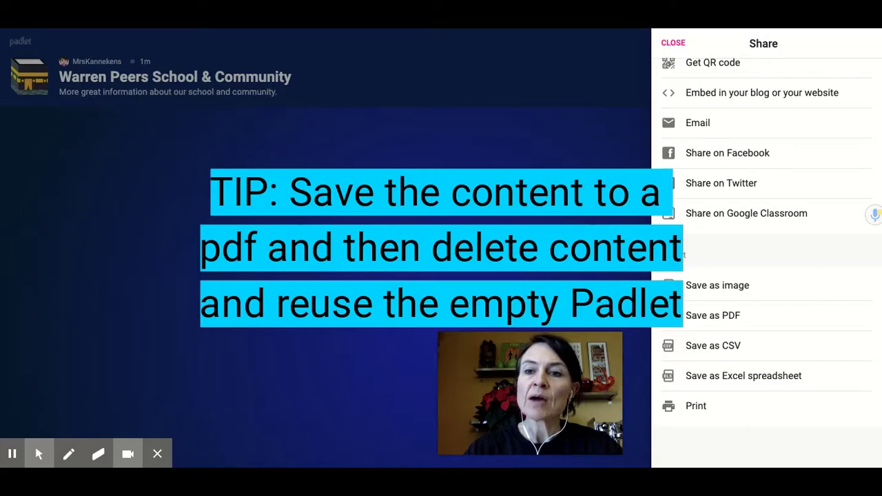
Close sharing, add a post titled 'Student 1', and show all its attachment types.
{"action": "left_click", "coordinate": [593, 219]}
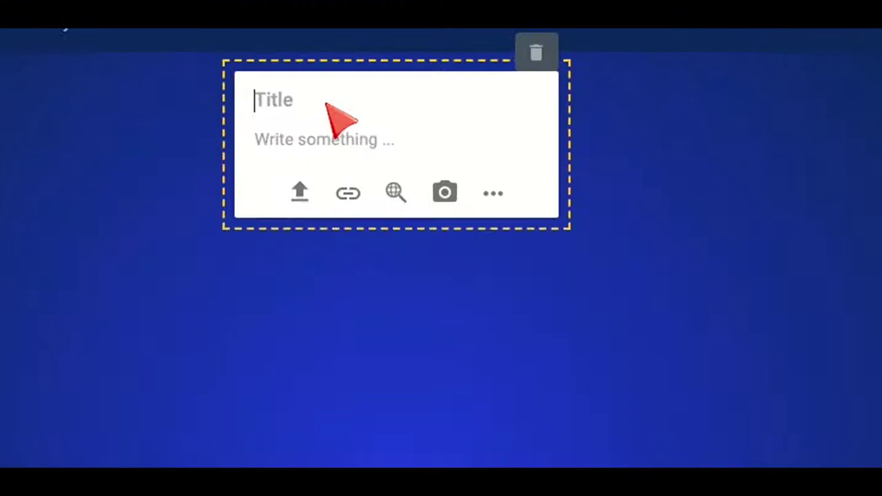
{"action": "type", "text": "Student"}
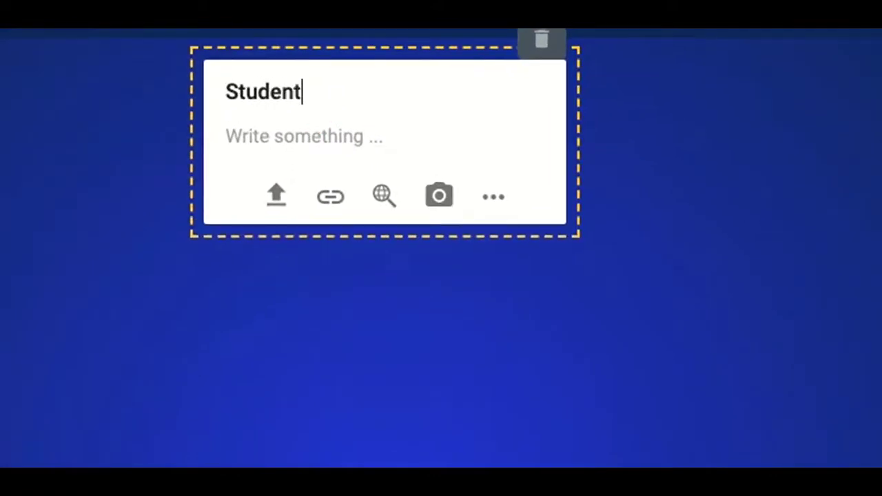
{"action": "type", "text": " 1"}
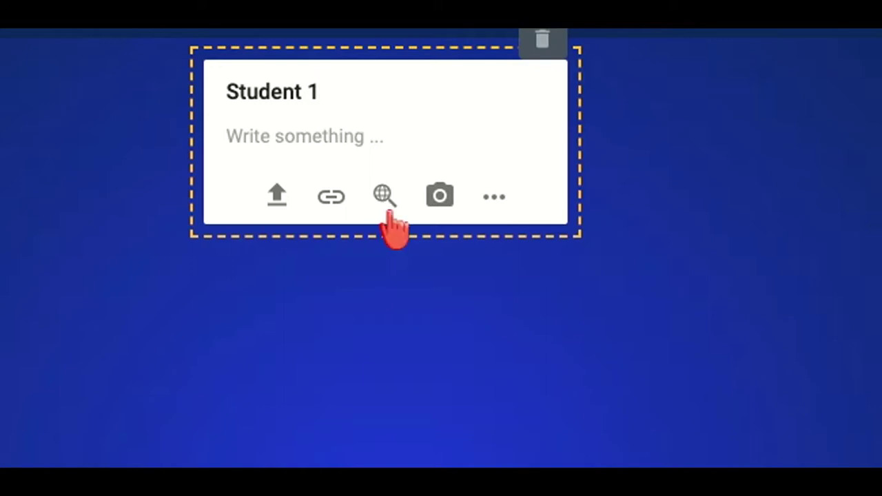
{"action": "left_click", "coordinate": [440, 211]}
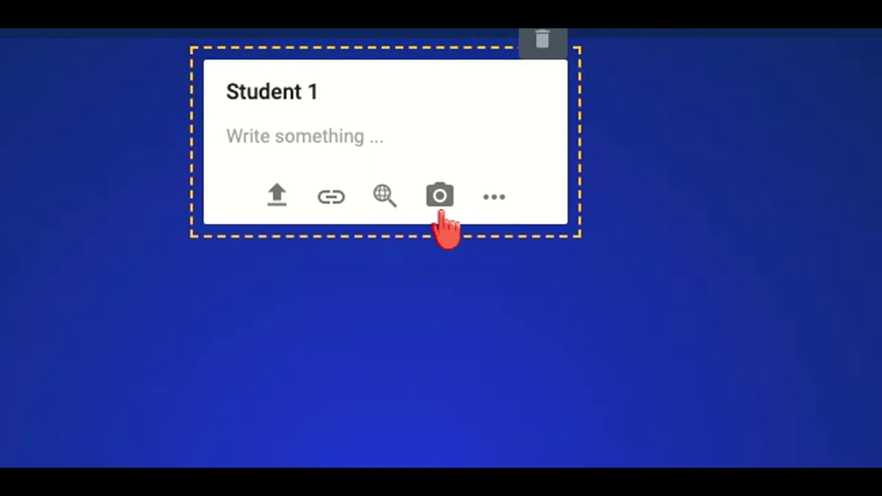
{"action": "left_click", "coordinate": [493, 199]}
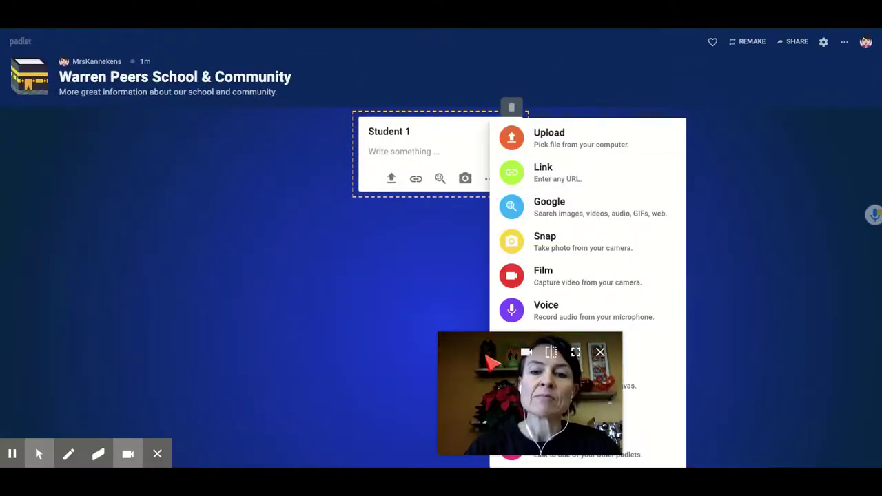
Reveal the Screen, Draw, Place and Padlet attachment options below Voice.
{"action": "left_click_drag", "start_coordinate": [475, 367], "coordinate": [477, 374]}
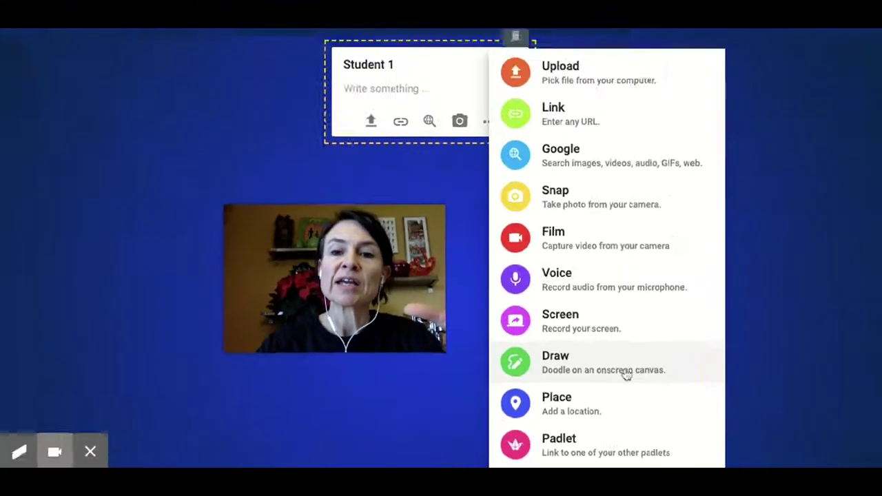
Draw '2+2=4' in pink, try black then white backgrounds, and save the drawing.
{"action": "left_click", "coordinate": [597, 384]}
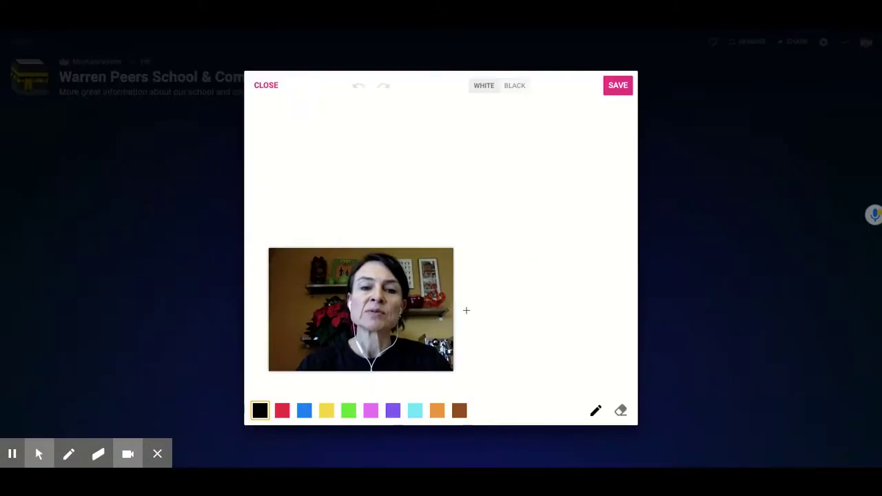
{"action": "left_click", "coordinate": [371, 410]}
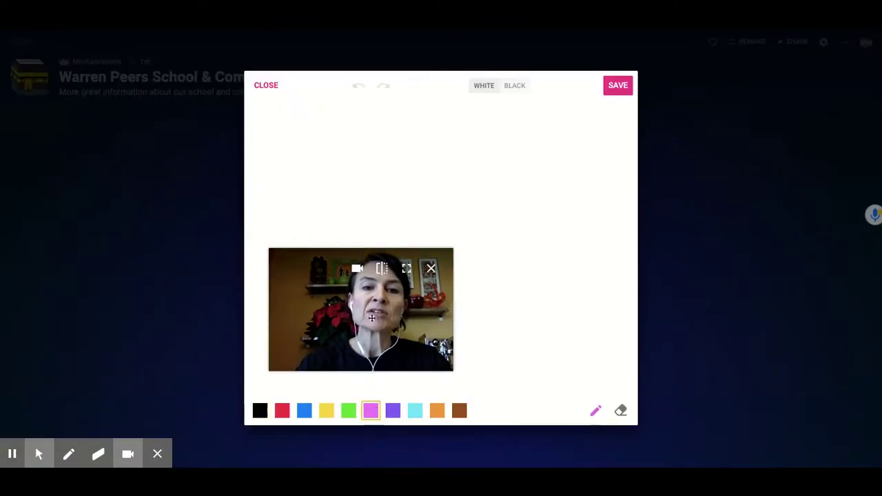
{"action": "mouse_move", "coordinate": [311, 167]}
{"action": "left_mouse_down"}
{"action": "mouse_move", "coordinate": [339, 197]}
{"action": "mouse_move", "coordinate": [356, 187]}
{"action": "mouse_move", "coordinate": [423, 198]}
{"action": "mouse_move", "coordinate": [464, 176]}
{"action": "left_mouse_up"}
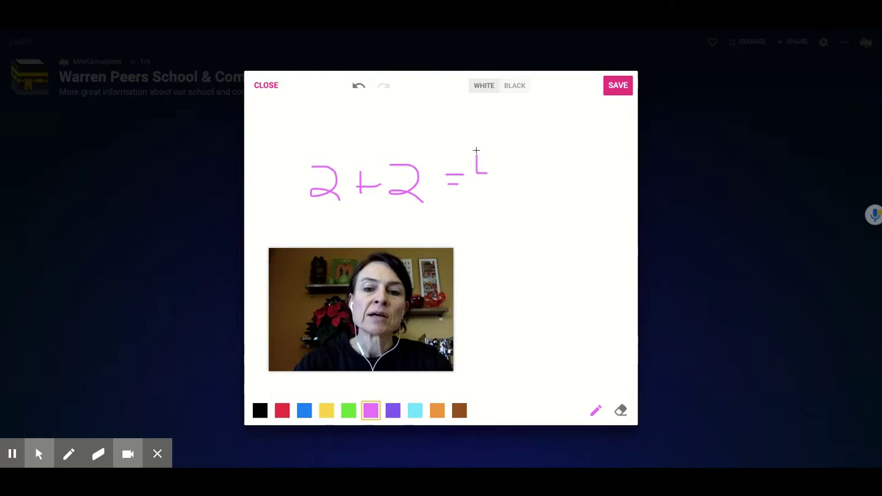
{"action": "left_click_drag", "start_coordinate": [503, 150], "coordinate": [505, 214]}
{"action": "left_click", "coordinate": [516, 86]}
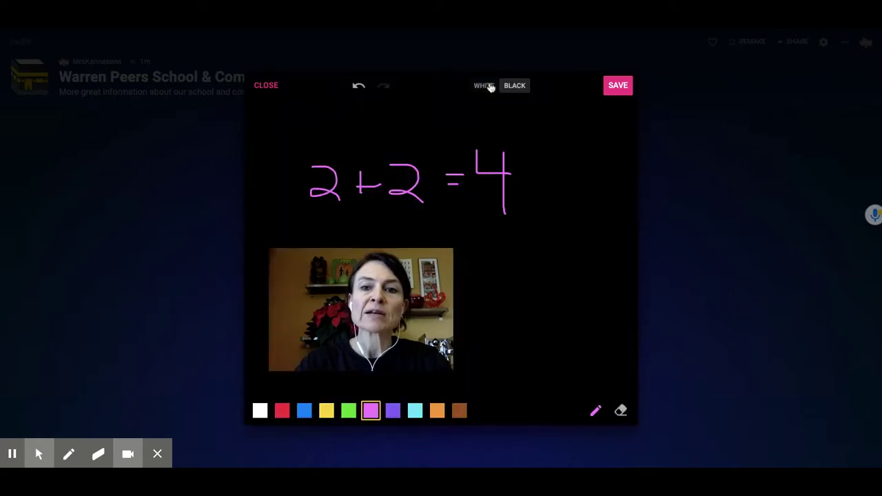
{"action": "left_click", "coordinate": [488, 86]}
{"action": "left_click", "coordinate": [624, 90]}
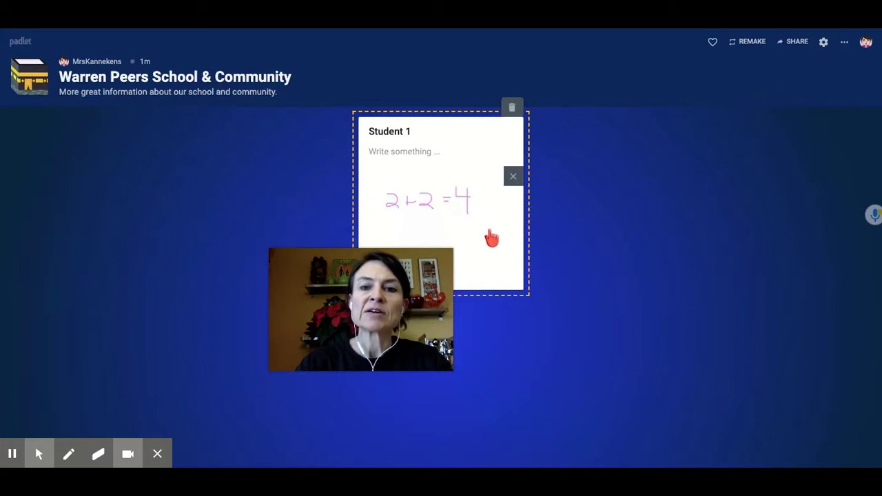
{"action": "mouse_move", "coordinate": [390, 293]}
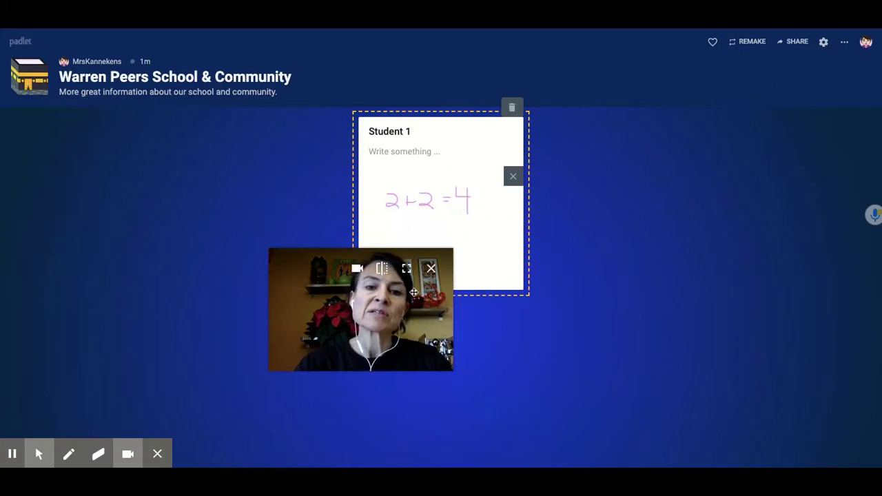
{"action": "left_click_drag", "start_coordinate": [413, 292], "coordinate": [287, 279]}
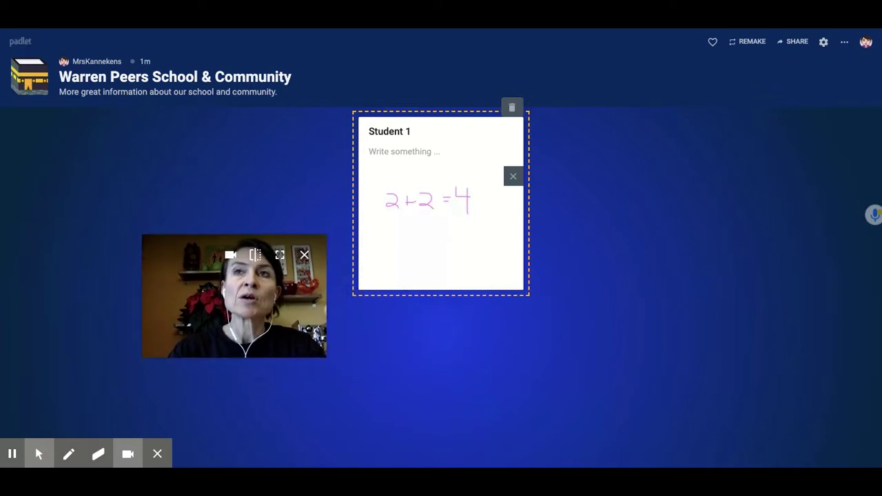